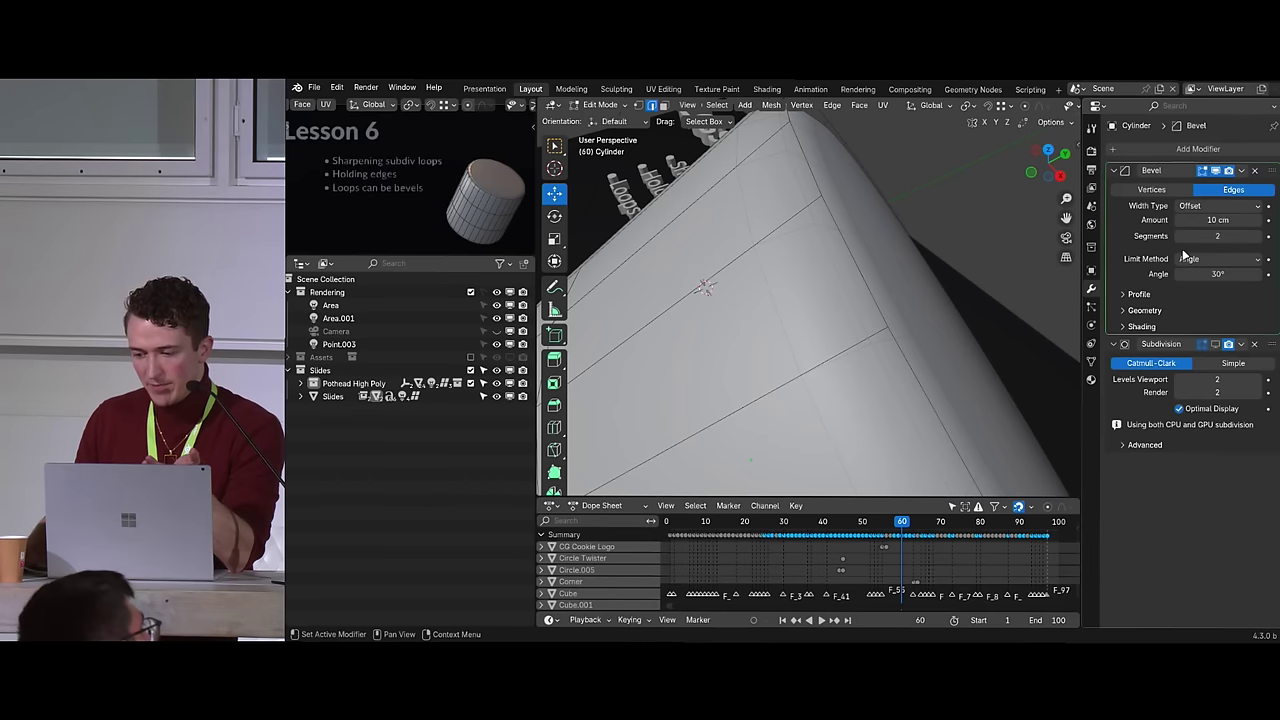
Set the Bevel modifier's superellipse profile shape to 1.00 on the cylinder
click(1145, 294)
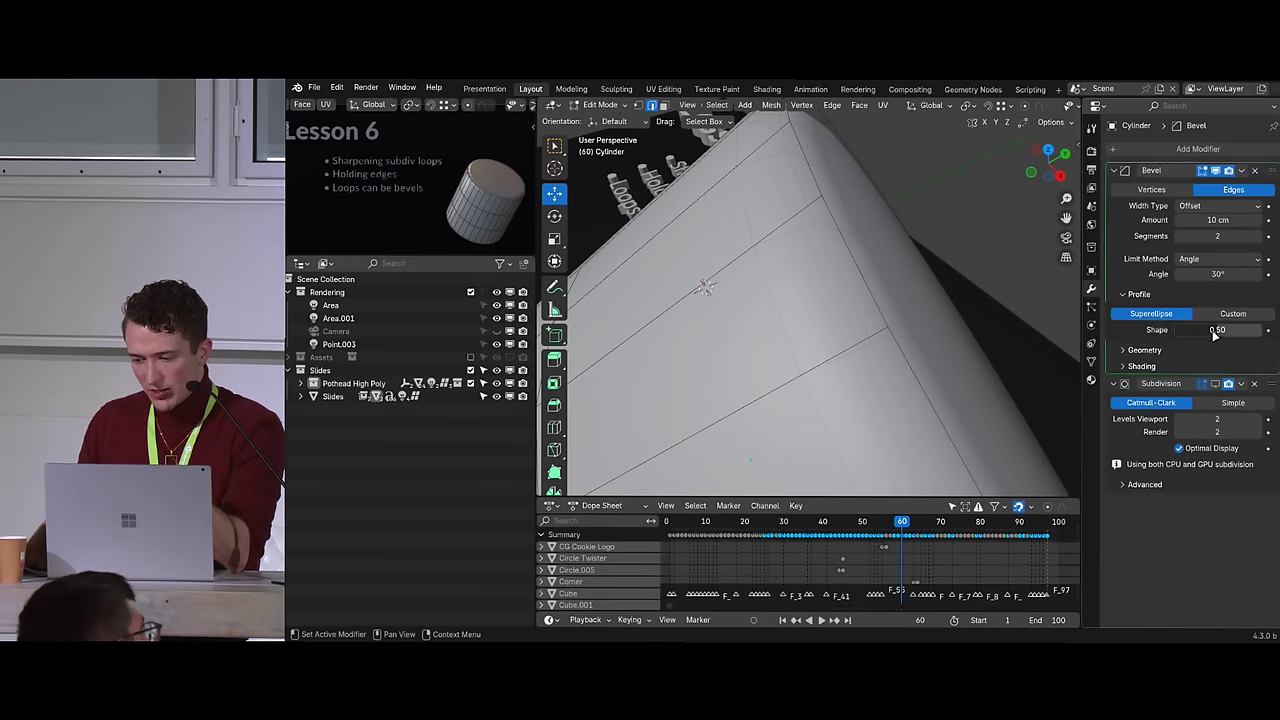
drag(1213, 334, 1262, 332)
middle_drag(1014, 360, 905, 326)
scroll(784, 289, down, 4)
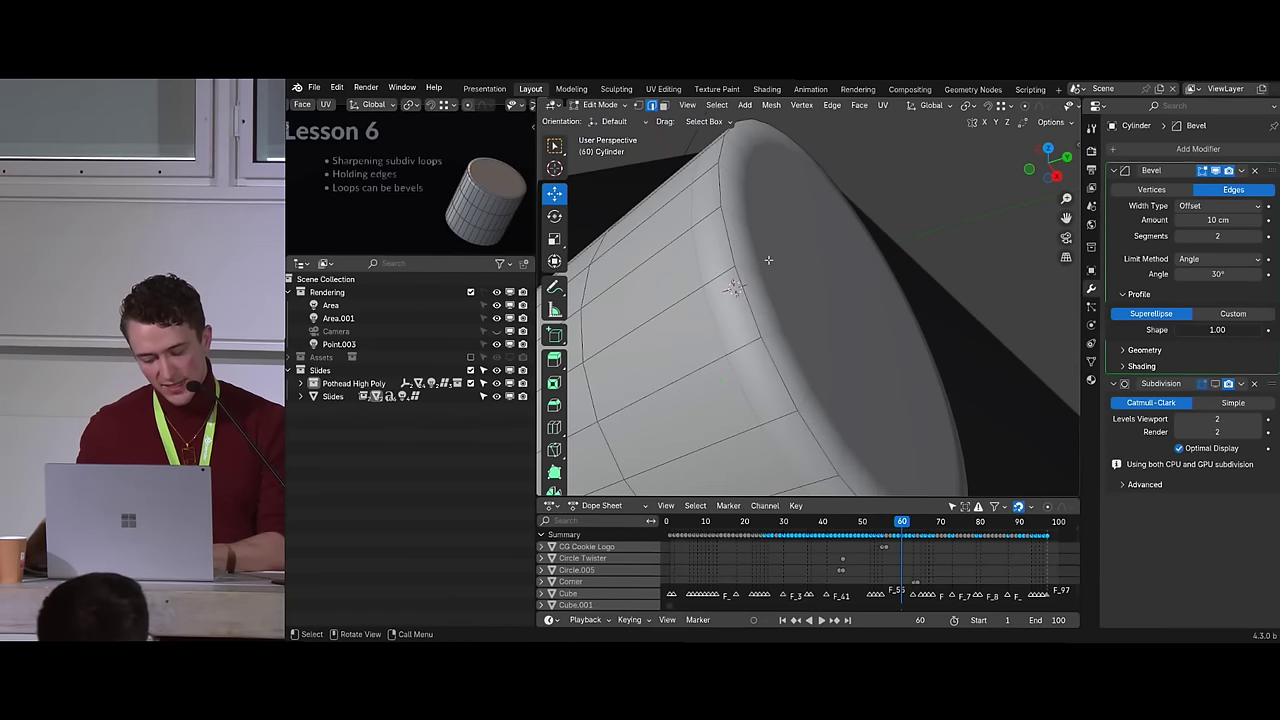
middle_drag(768, 260, 830, 261)
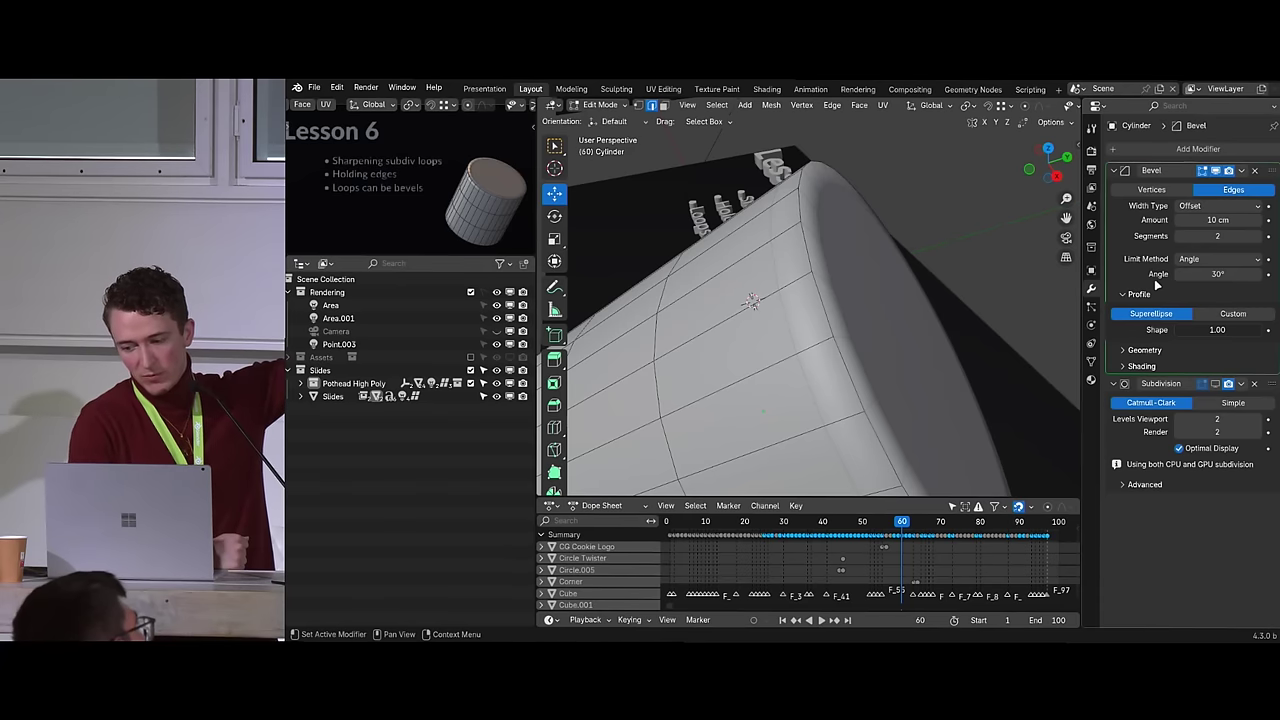
Try the Vertex Group and None limit methods on the cylinder's Bevel modifier
click(1204, 261)
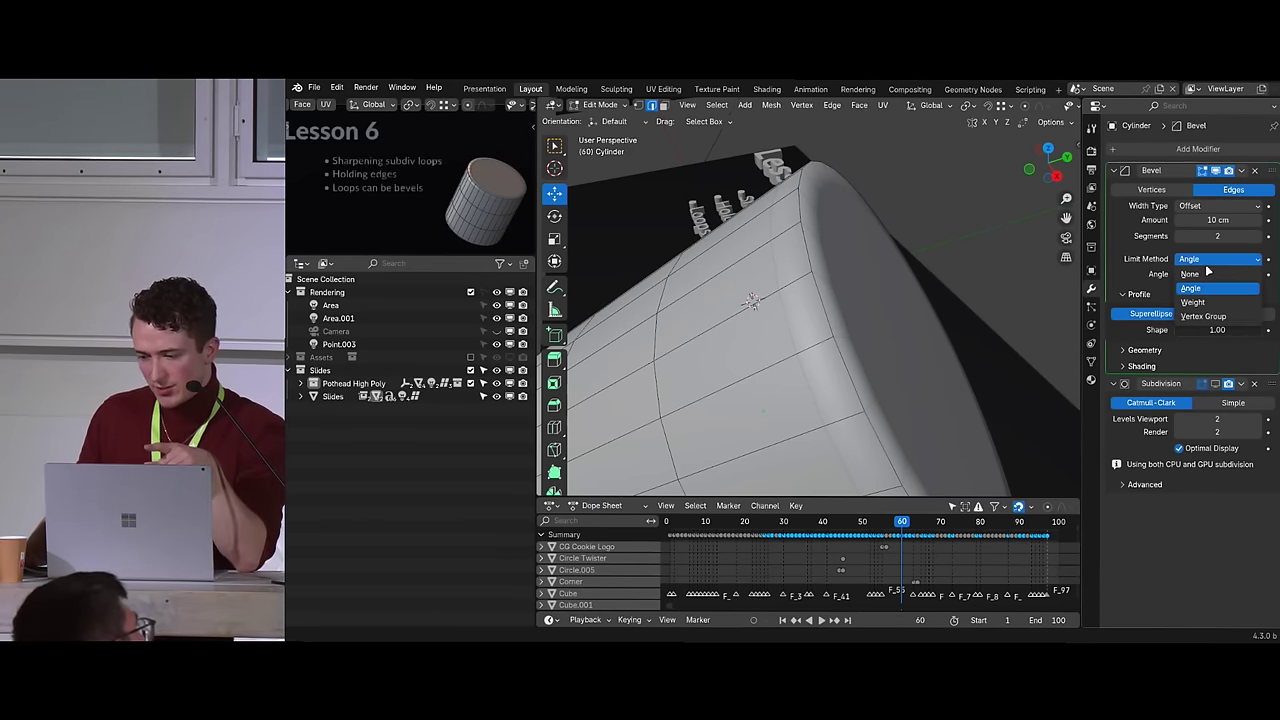
click(1208, 316)
click(1205, 260)
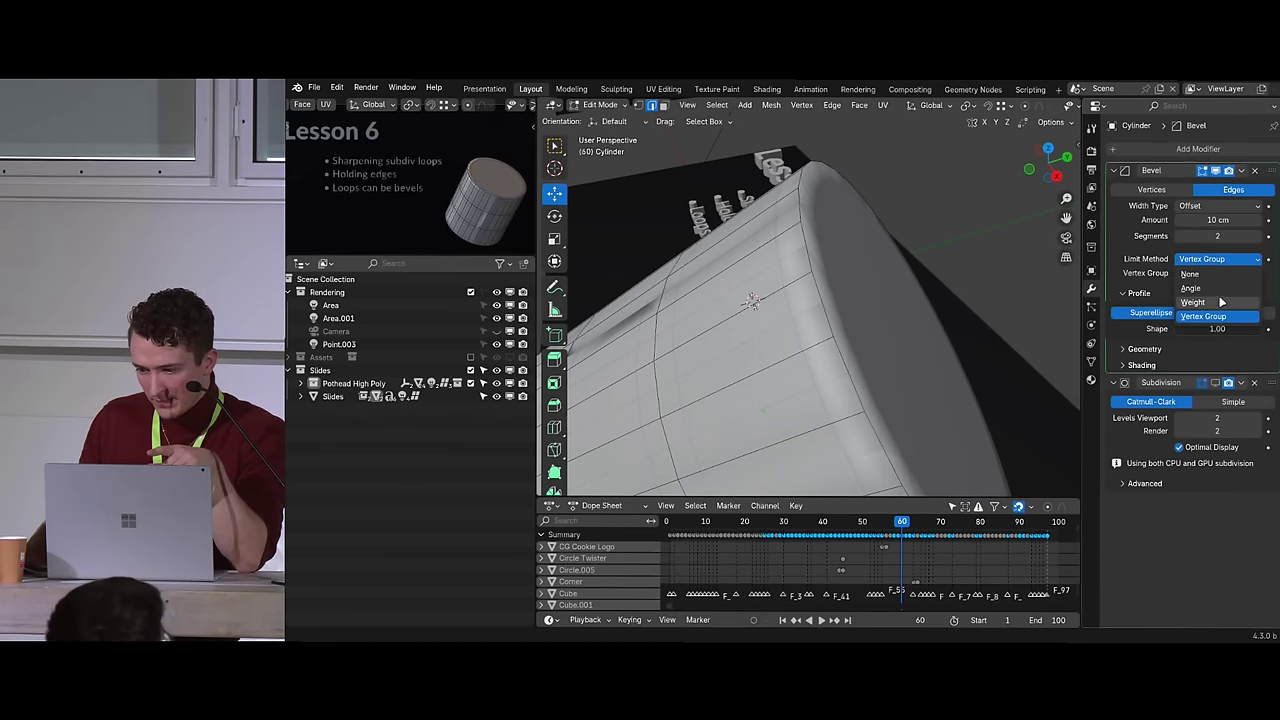
click(1200, 260)
click(1200, 260)
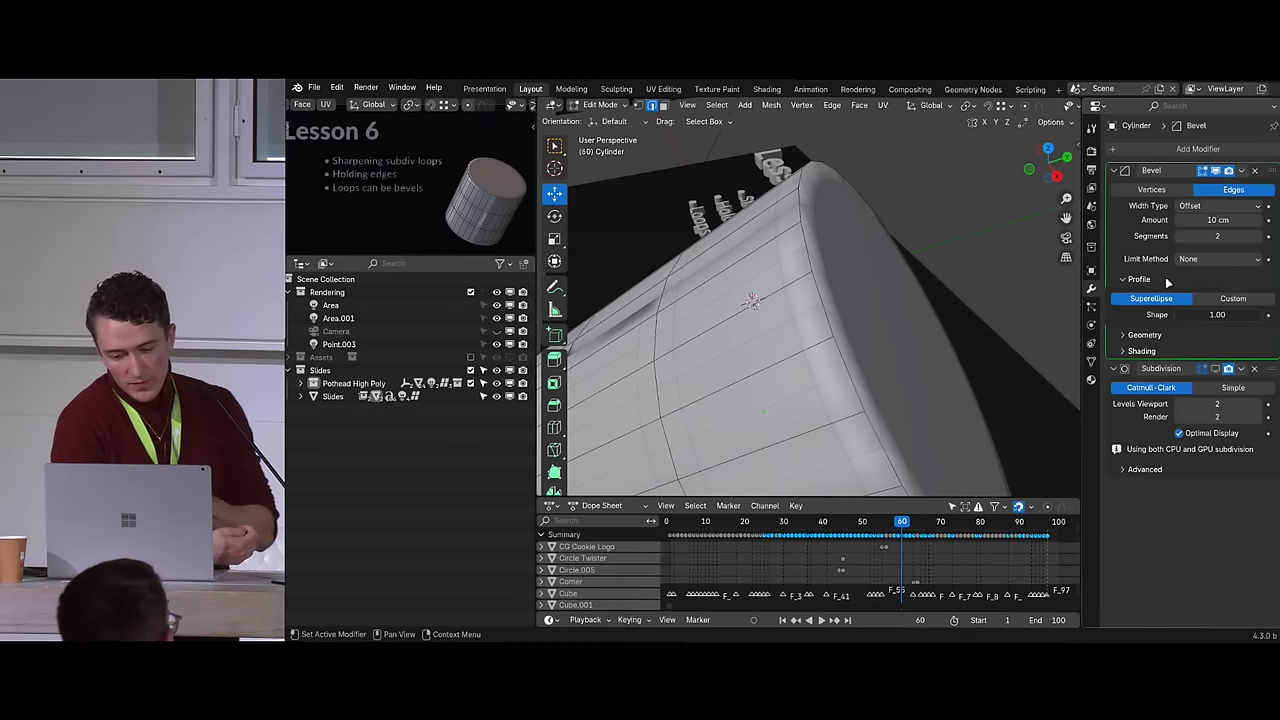
Set the Bevel modifier to 4 segments and its limit method to Angle
click(1263, 236)
click(1263, 236)
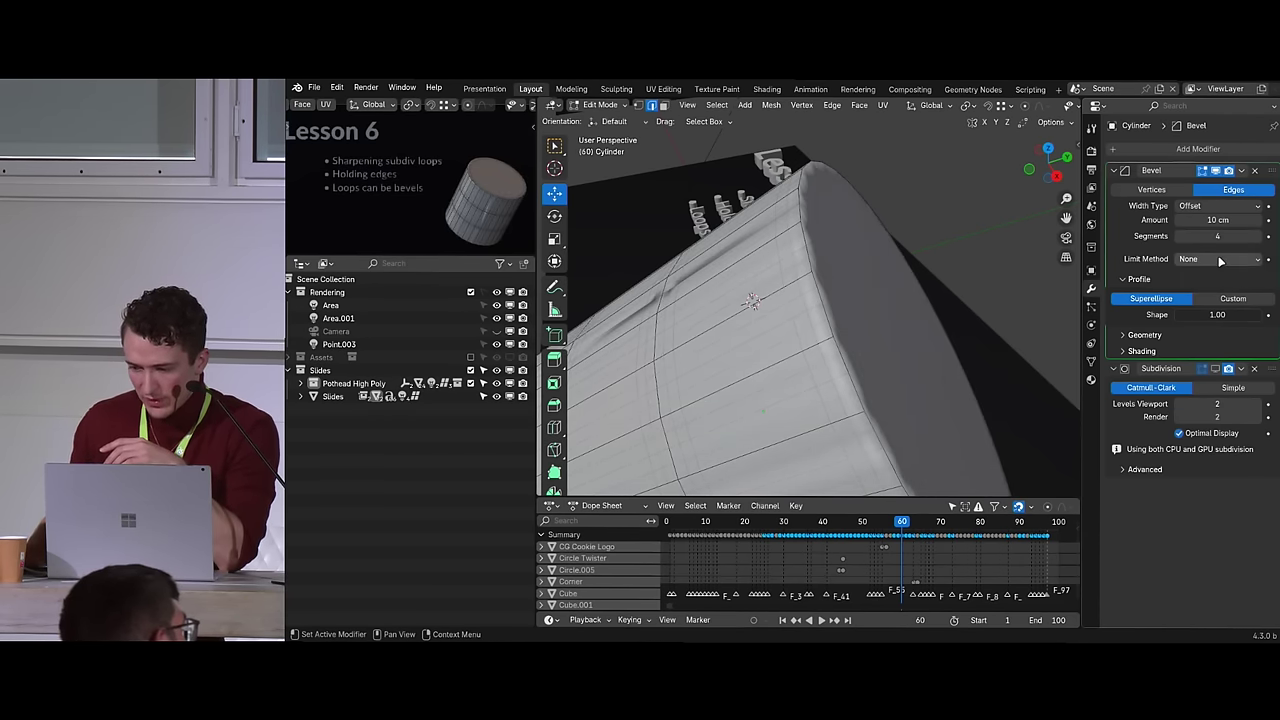
click(1218, 259)
click(1215, 289)
middle_drag(906, 351, 870, 290)
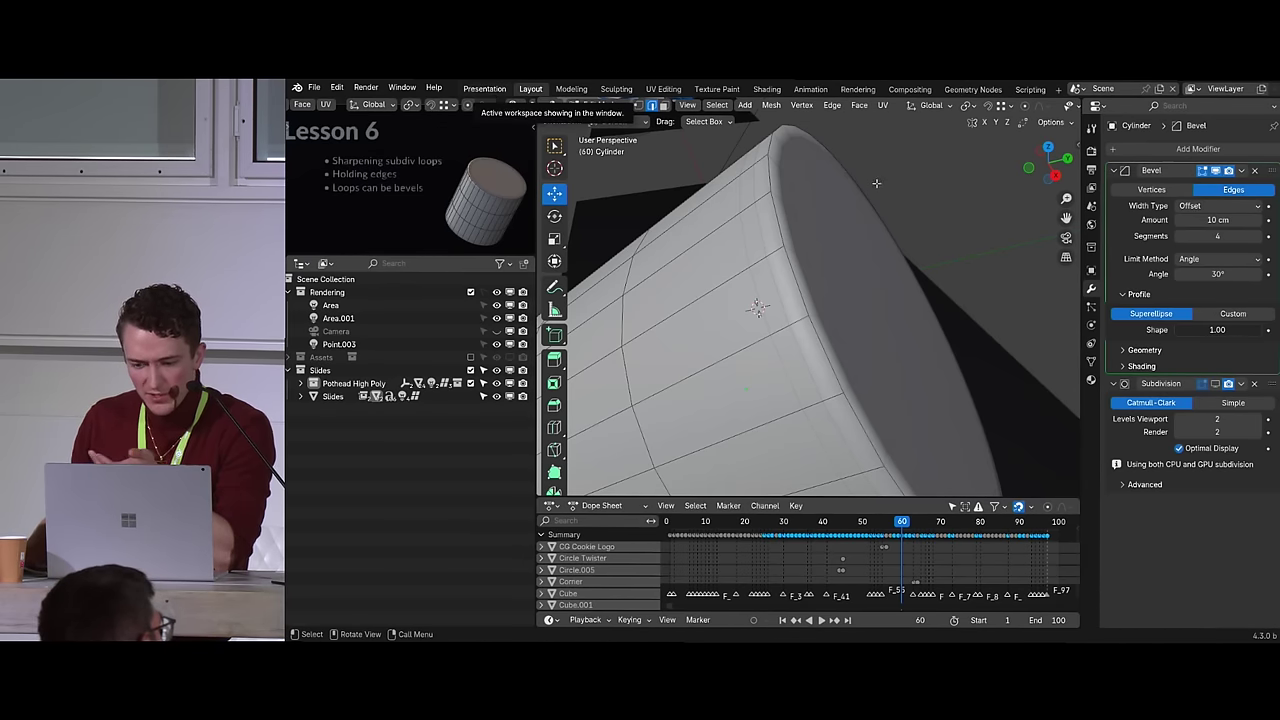
Advance the slide to frame 61 in the Presentation workspace and return to the Layout workspace
key(ctrl+Page_Up)
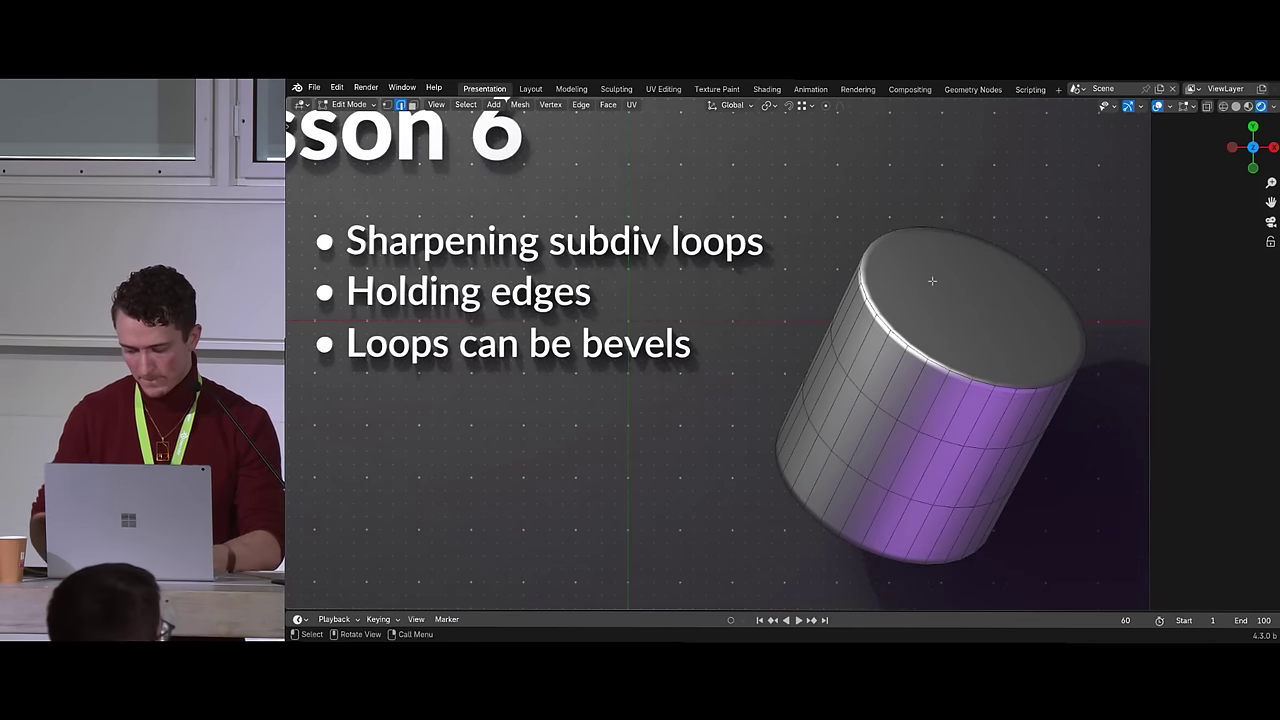
key(Right)
shift+middle_drag(948, 322, 973, 320)
shift+middle_drag(1009, 372, 914, 363)
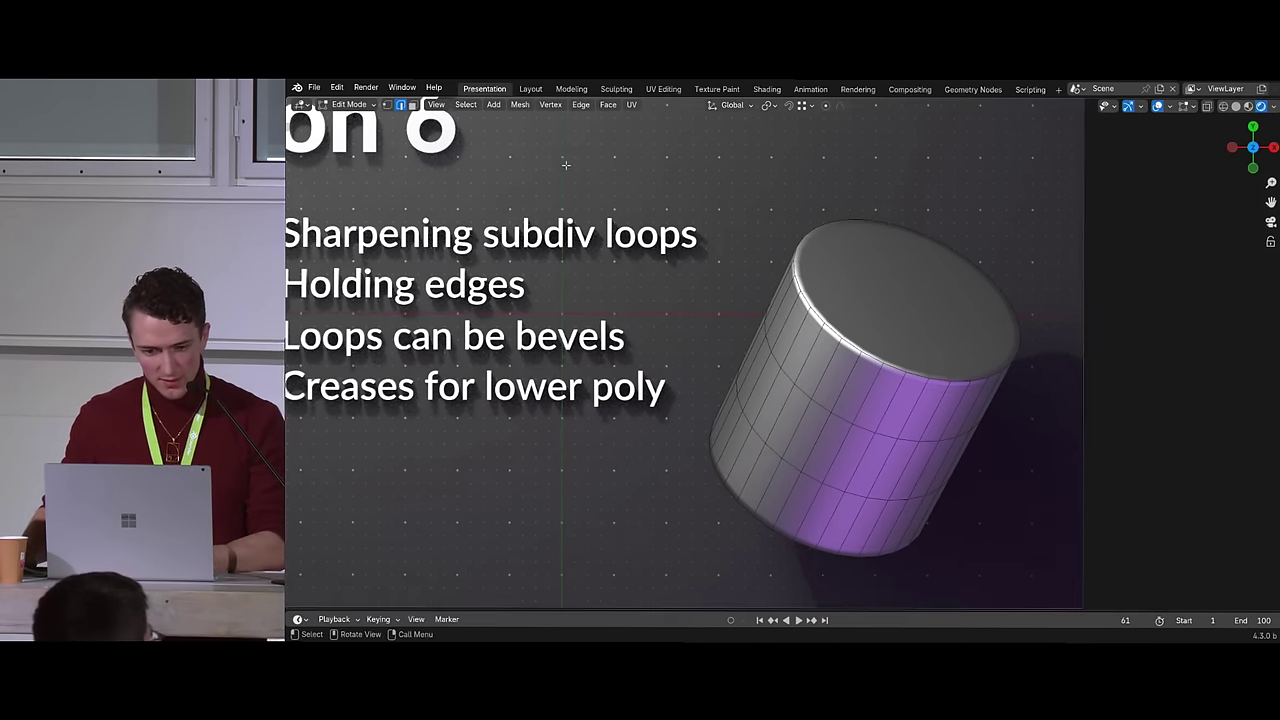
click(532, 89)
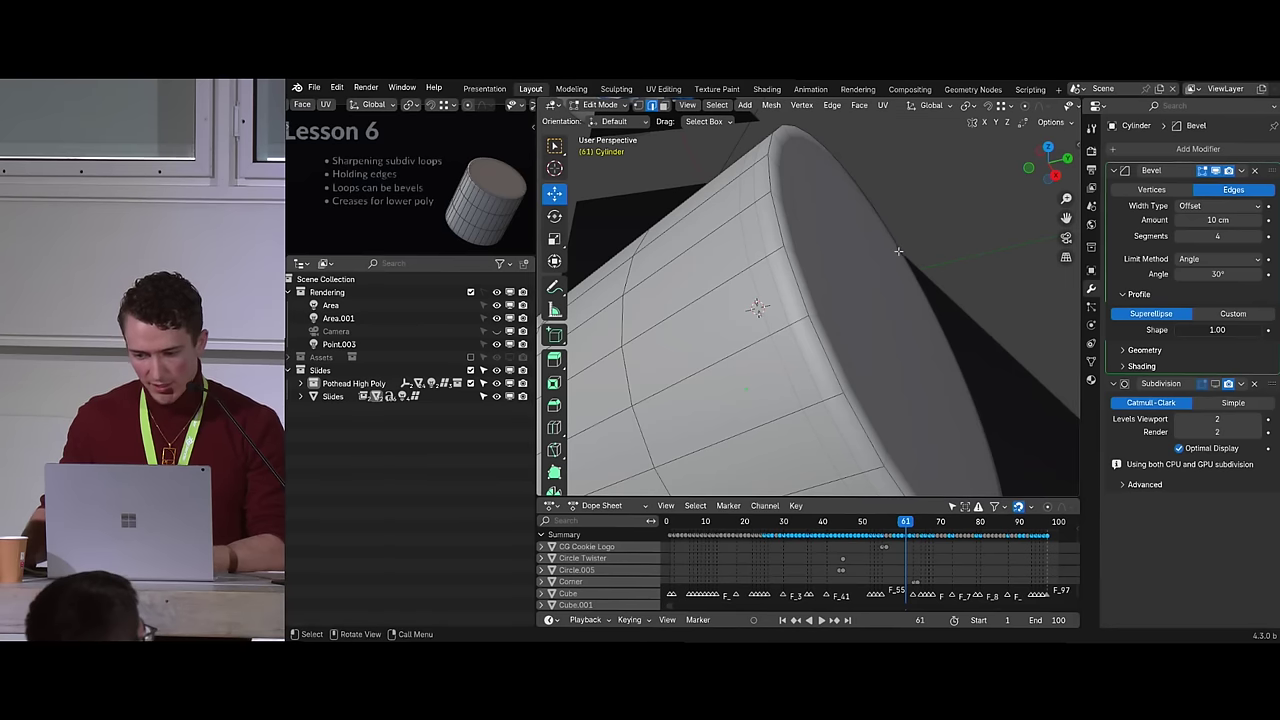
Remove the Bevel modifier from the cylinder and show the Subdivision modifier in the viewport
click(1255, 170)
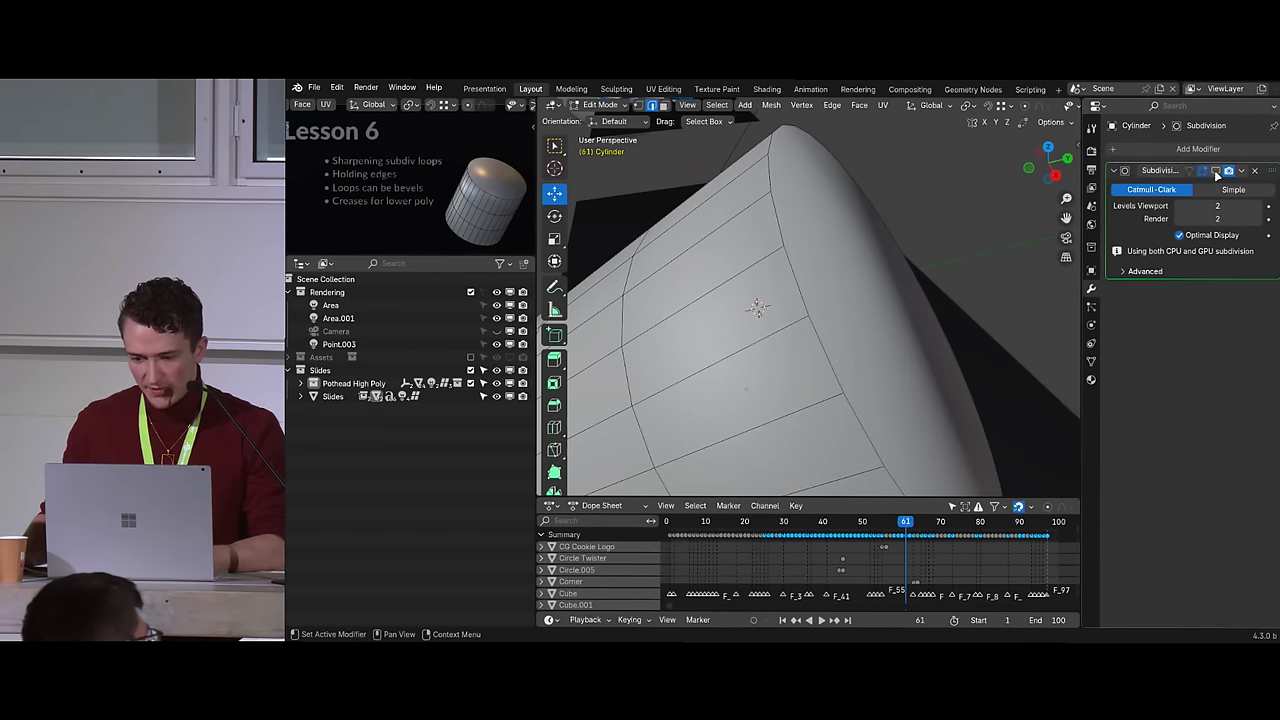
click(1215, 171)
Select the cylinder's end cap face, set its edges' mean crease to 1.00, and switch to Object Mode
key(3)
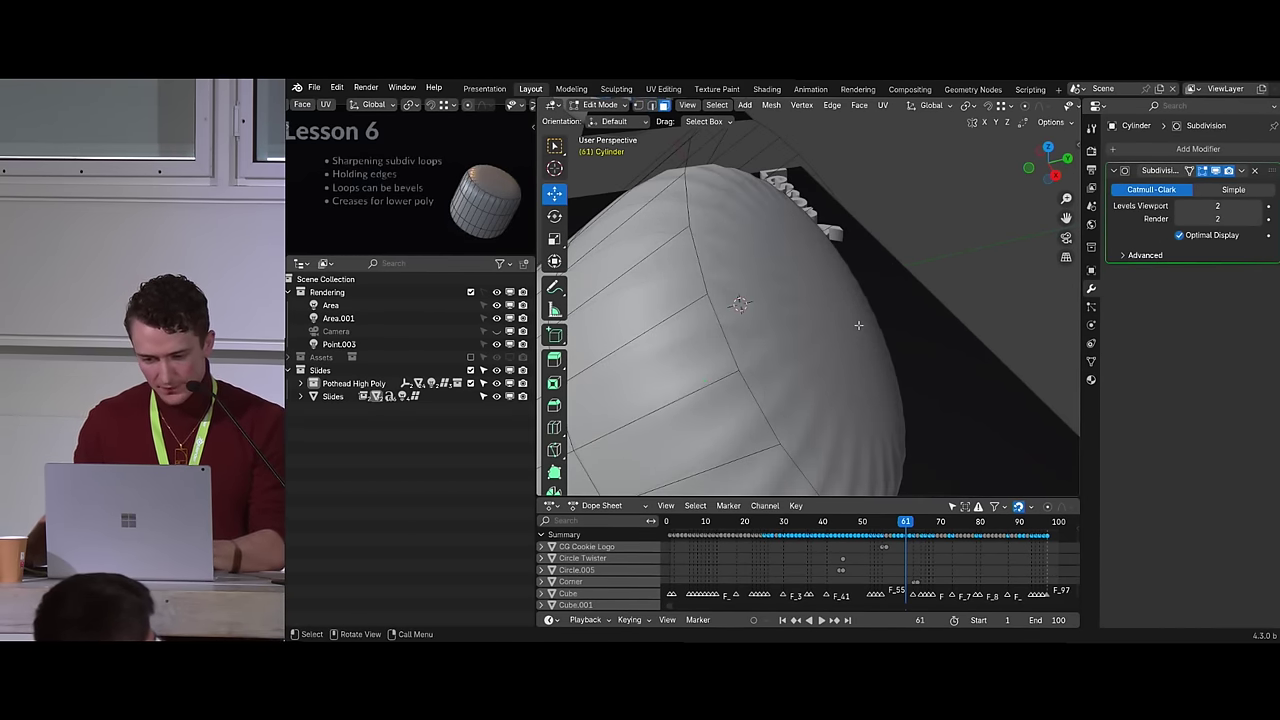
click(858, 325)
key(n)
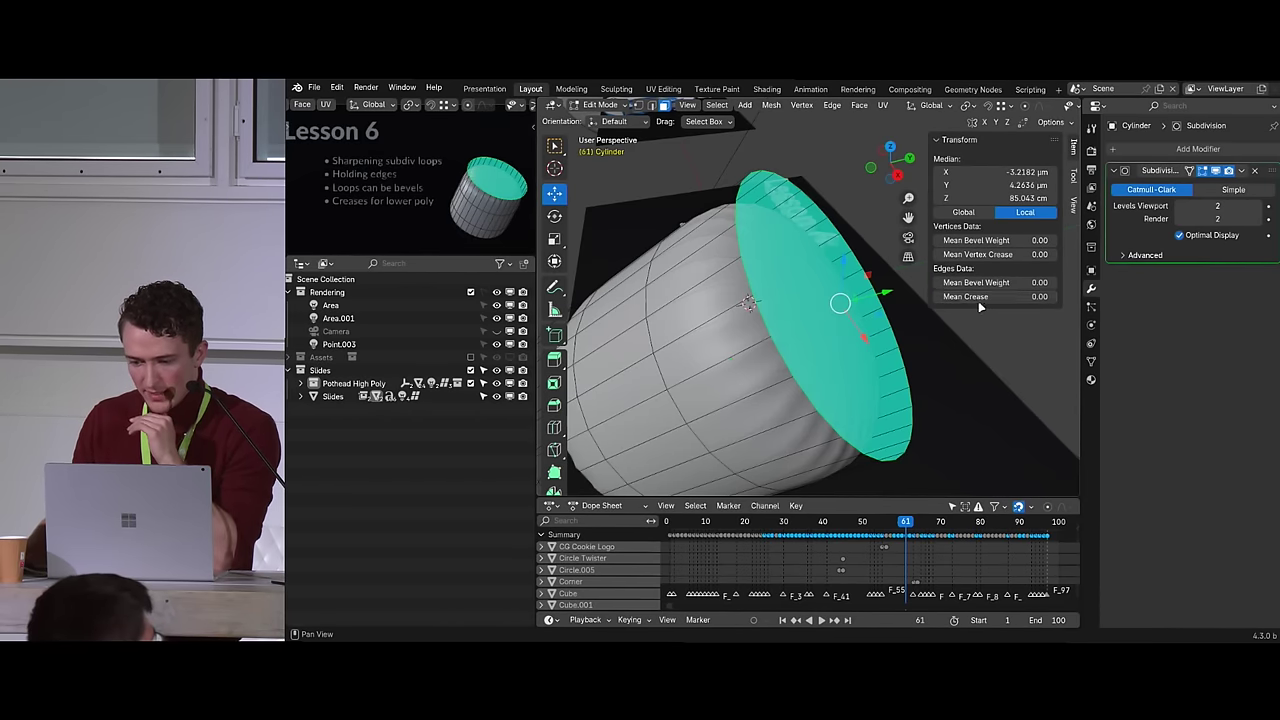
drag(990, 296, 940, 323)
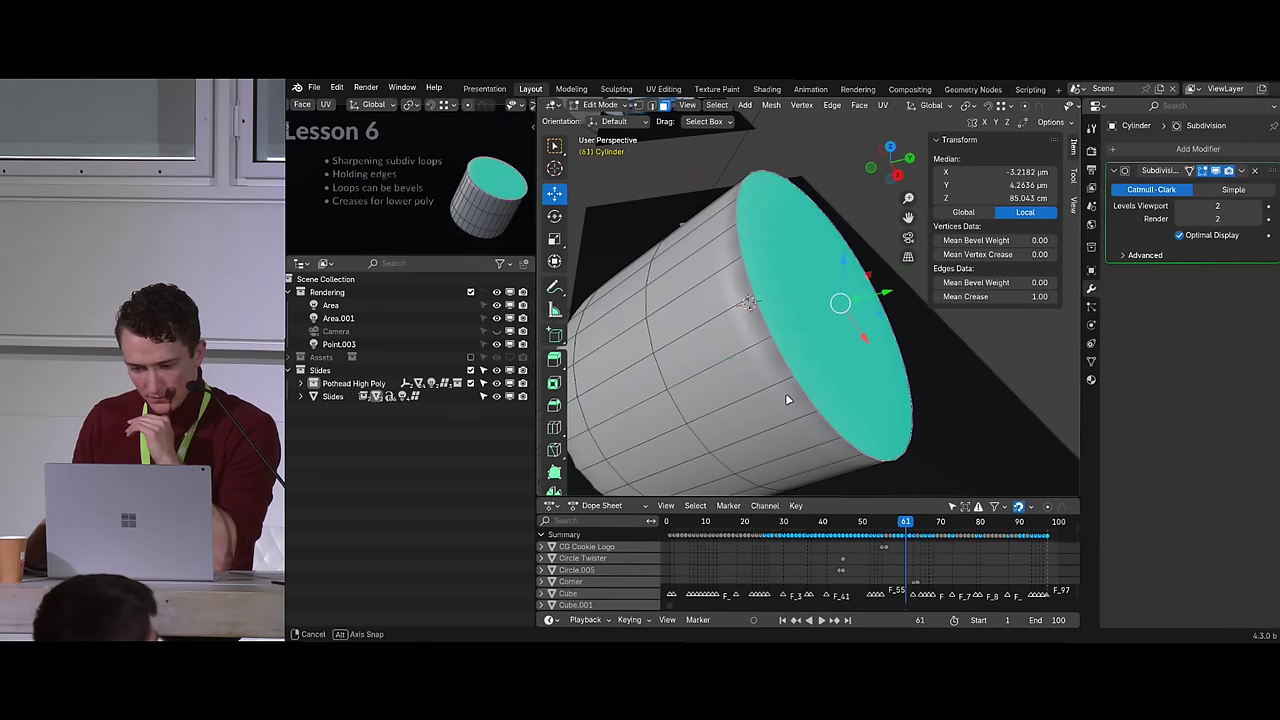
middle_drag(900, 360, 832, 385)
key(ctrl+Tab)
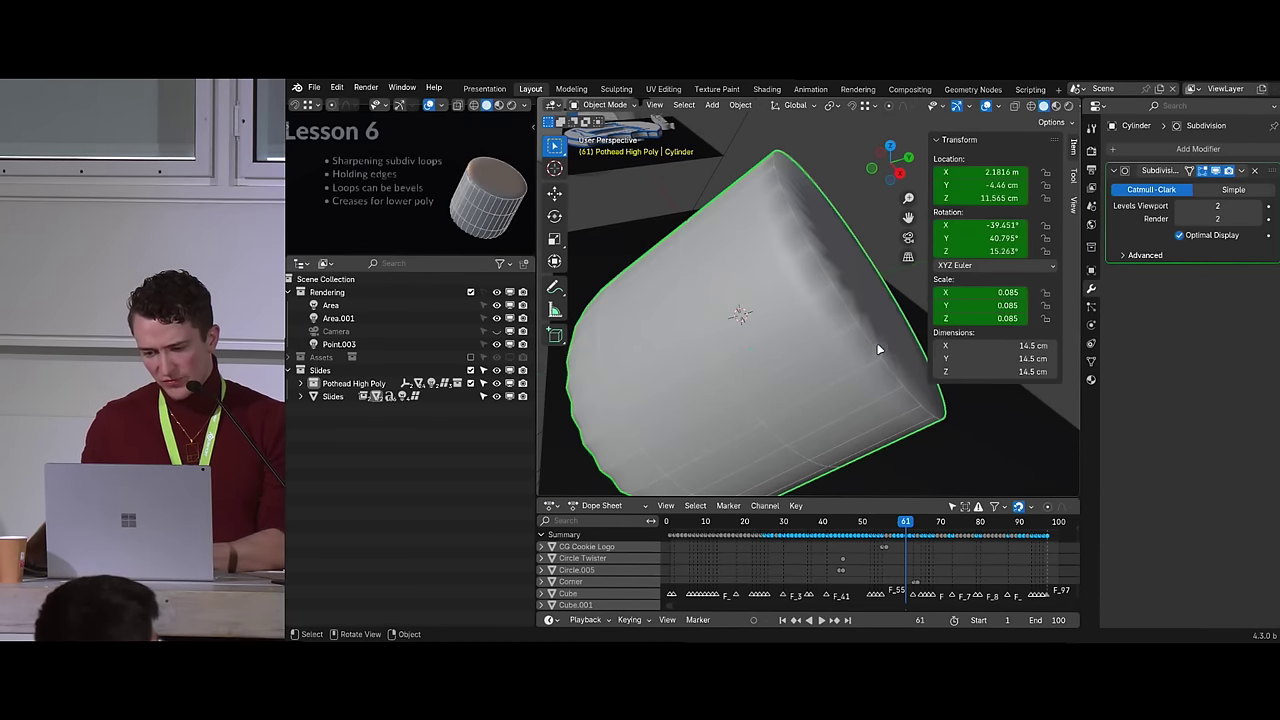
middle_drag(877, 349, 806, 354)
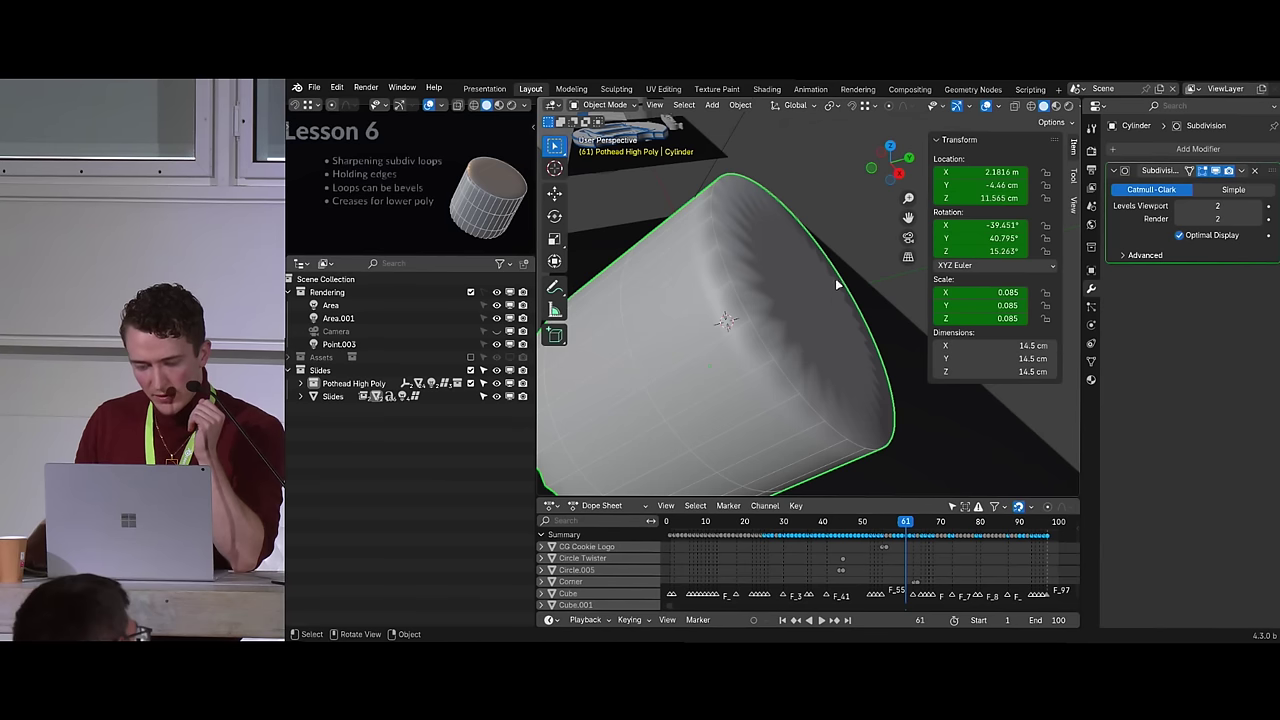
Mark the edges around the cylinder's selected cap face as sharp and return to Object Mode
key(Tab)
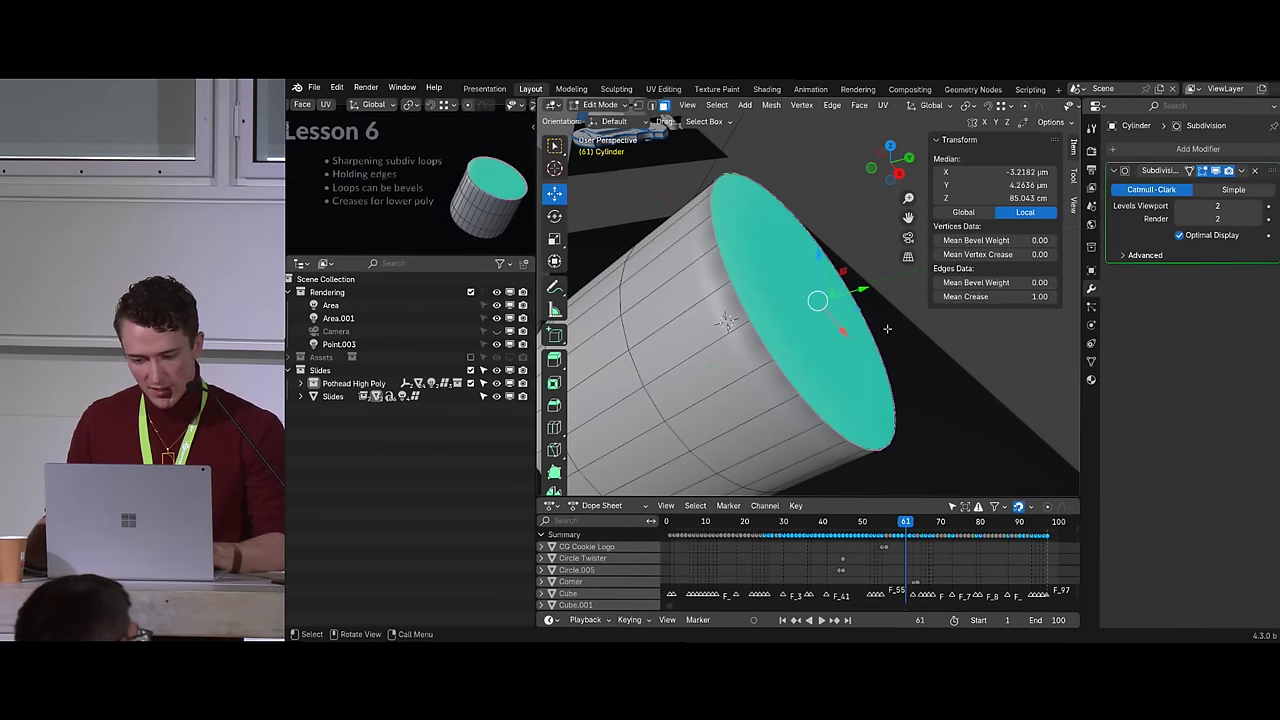
key(ctrl+e)
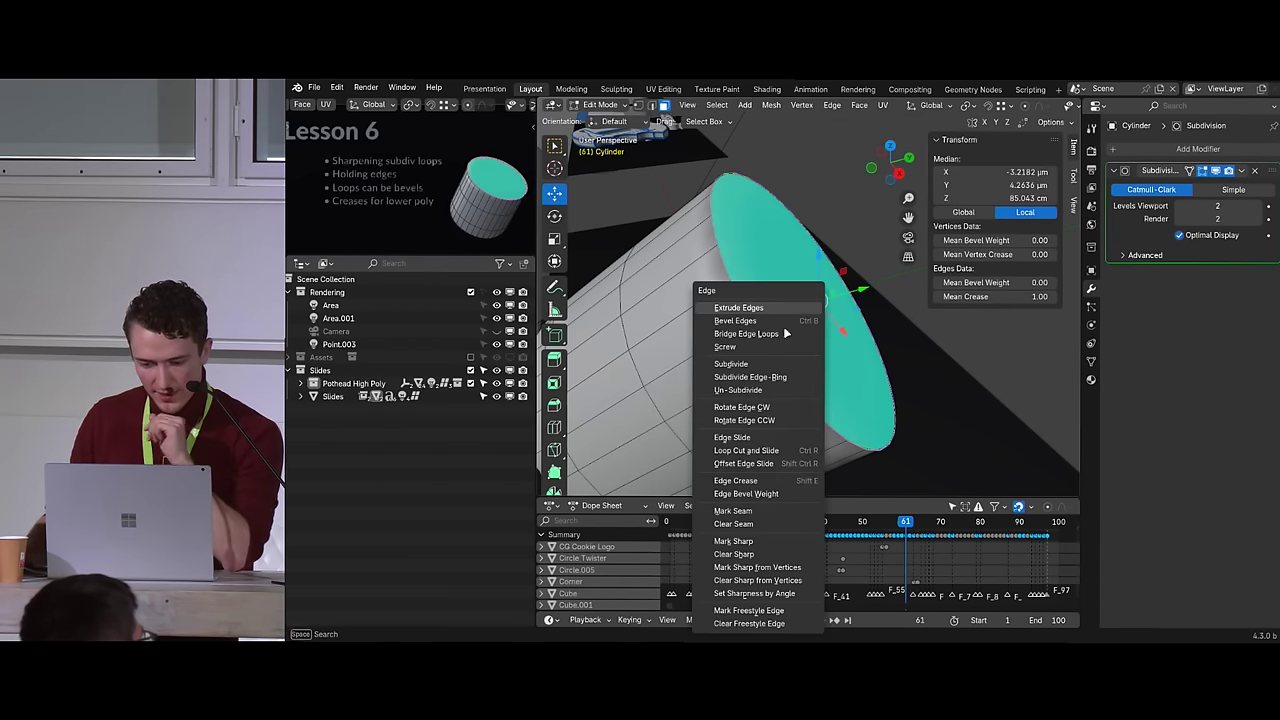
click(767, 540)
key(Tab)
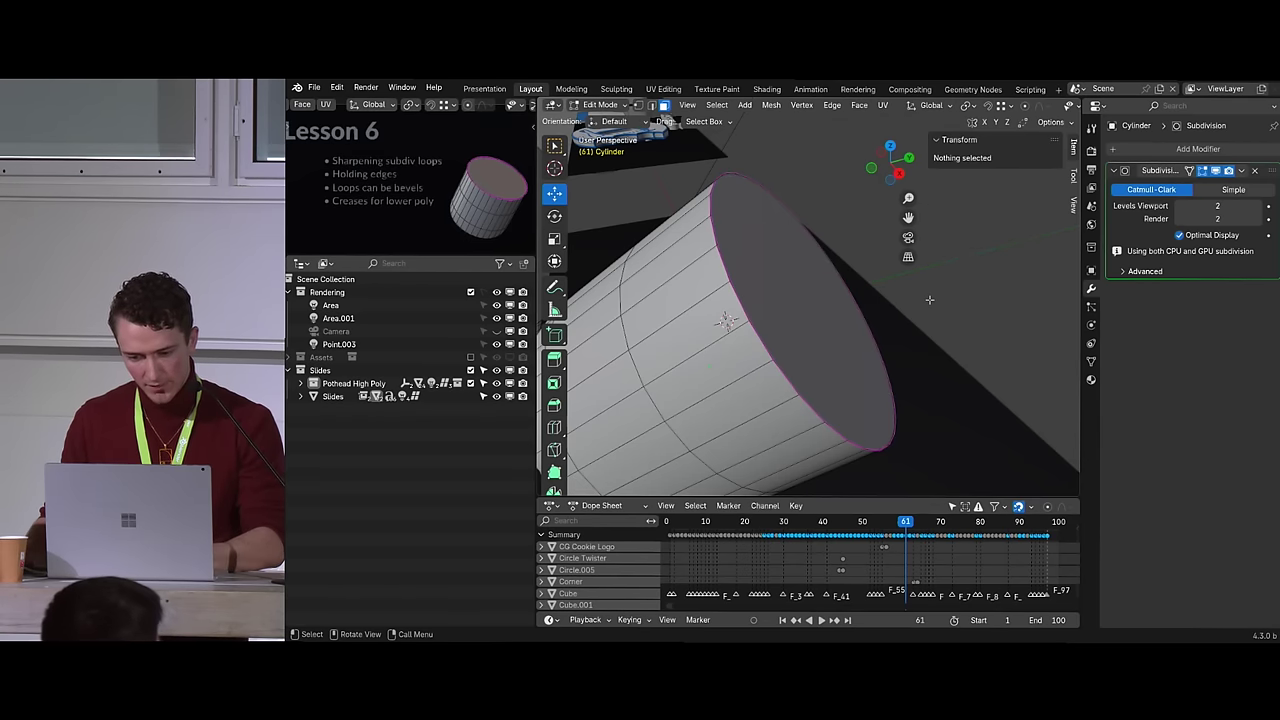
click(730, 316)
mouse_move(848, 308)
middle_down()
mouse_move(843, 298)
mouse_move(852, 307)
middle_up()
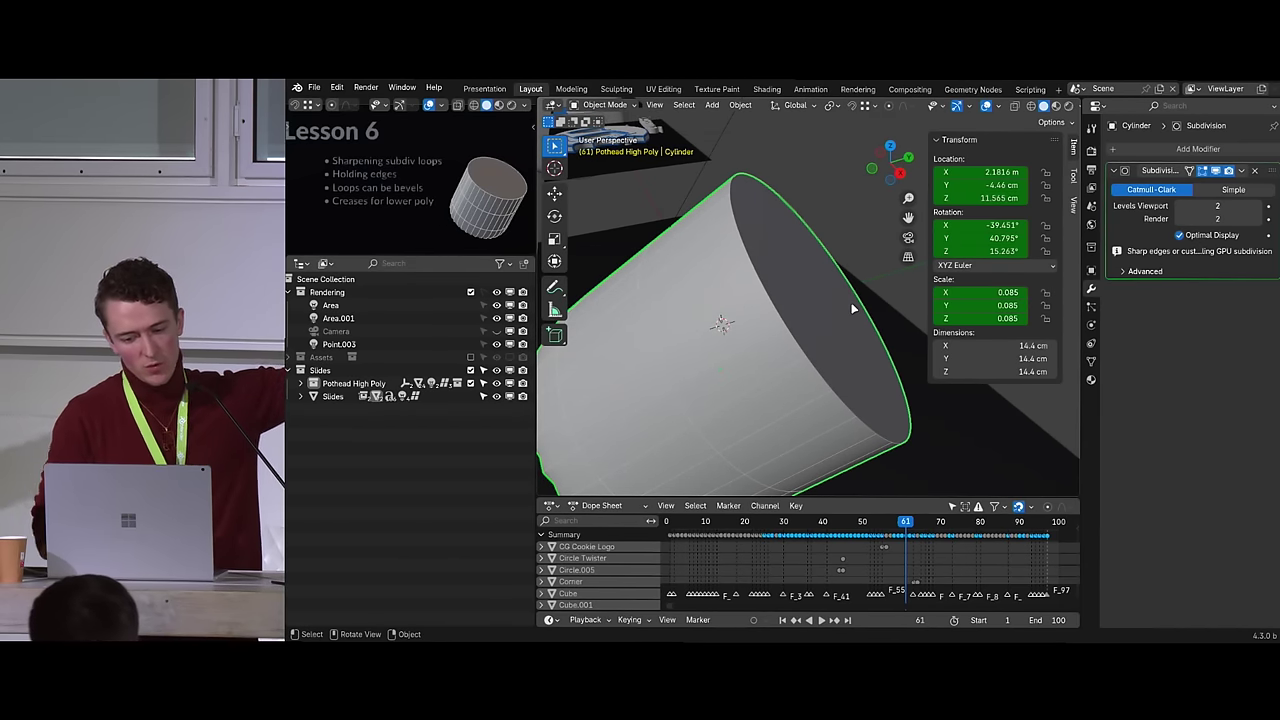
middle_drag(740, 357, 685, 263)
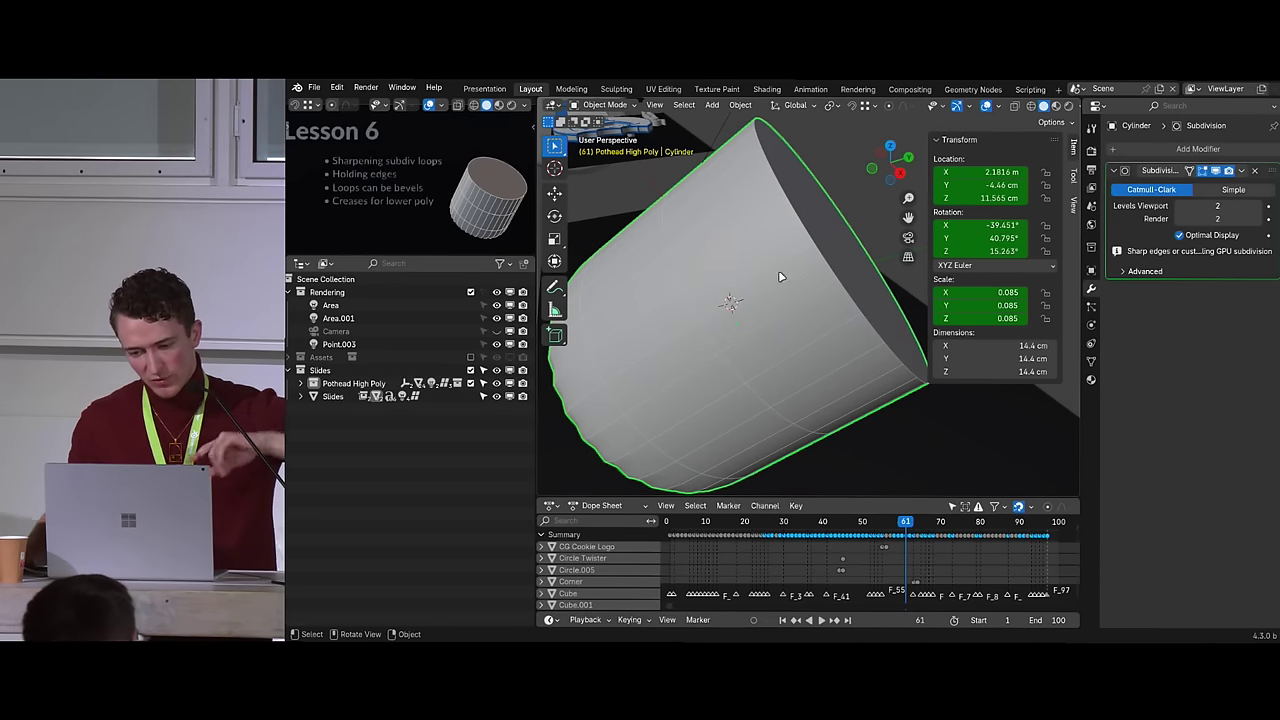
middle_drag(807, 265, 788, 282)
Select the cylinder's end cap in Edit Mode and lower its edges' mean crease to 0.47
key(ctrl+Tab)
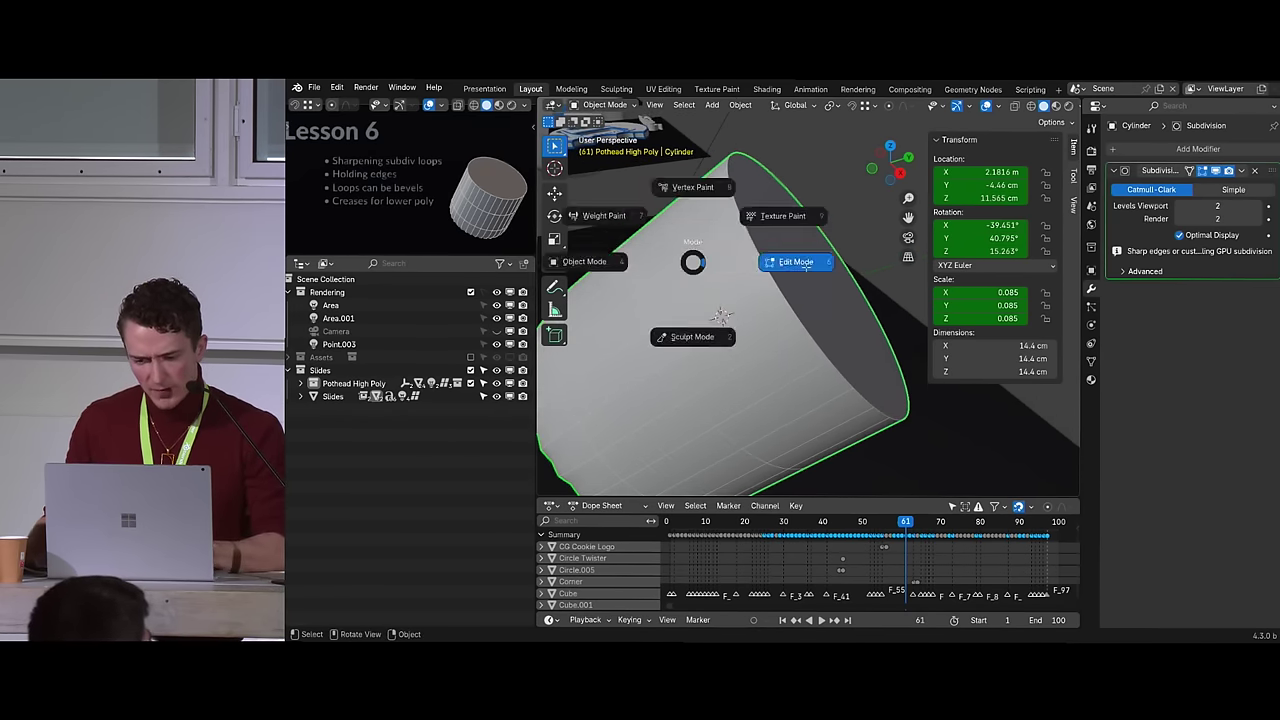
click(796, 262)
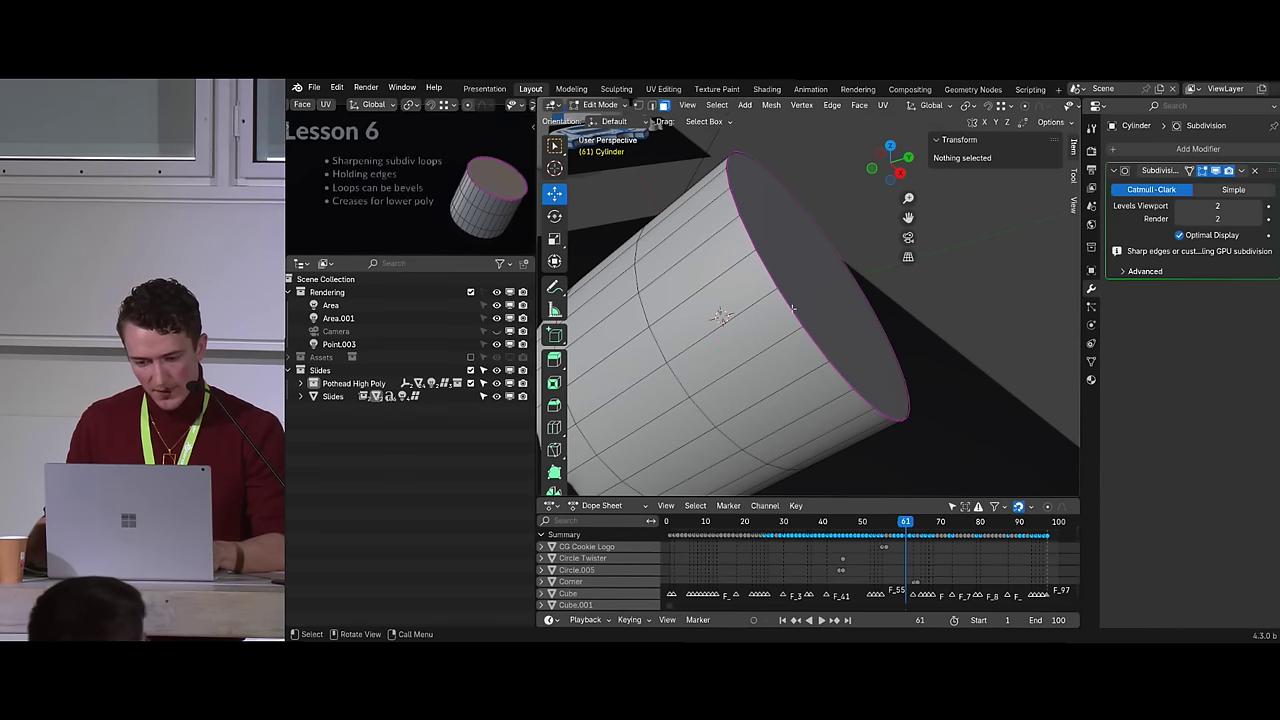
alt+click(794, 308)
click(815, 290)
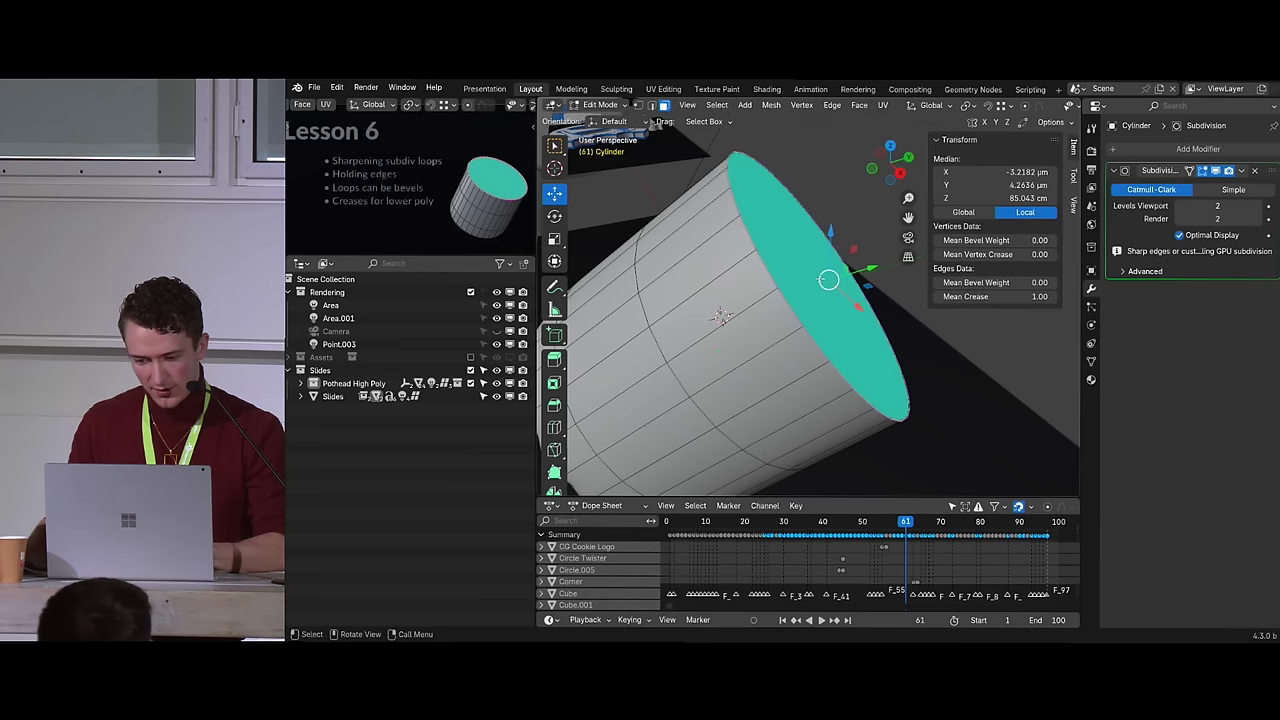
mouse_move(1006, 296)
mouse_down()
mouse_move(1030, 296)
mouse_move(990, 296)
mouse_move(1002, 296)
mouse_up()
middle_drag(912, 337, 1012, 284)
scroll(868, 355, up, 3)
mouse_move(998, 296)
mouse_down()
mouse_move(1035, 296)
mouse_move(960, 296)
mouse_move(997, 296)
mouse_up()
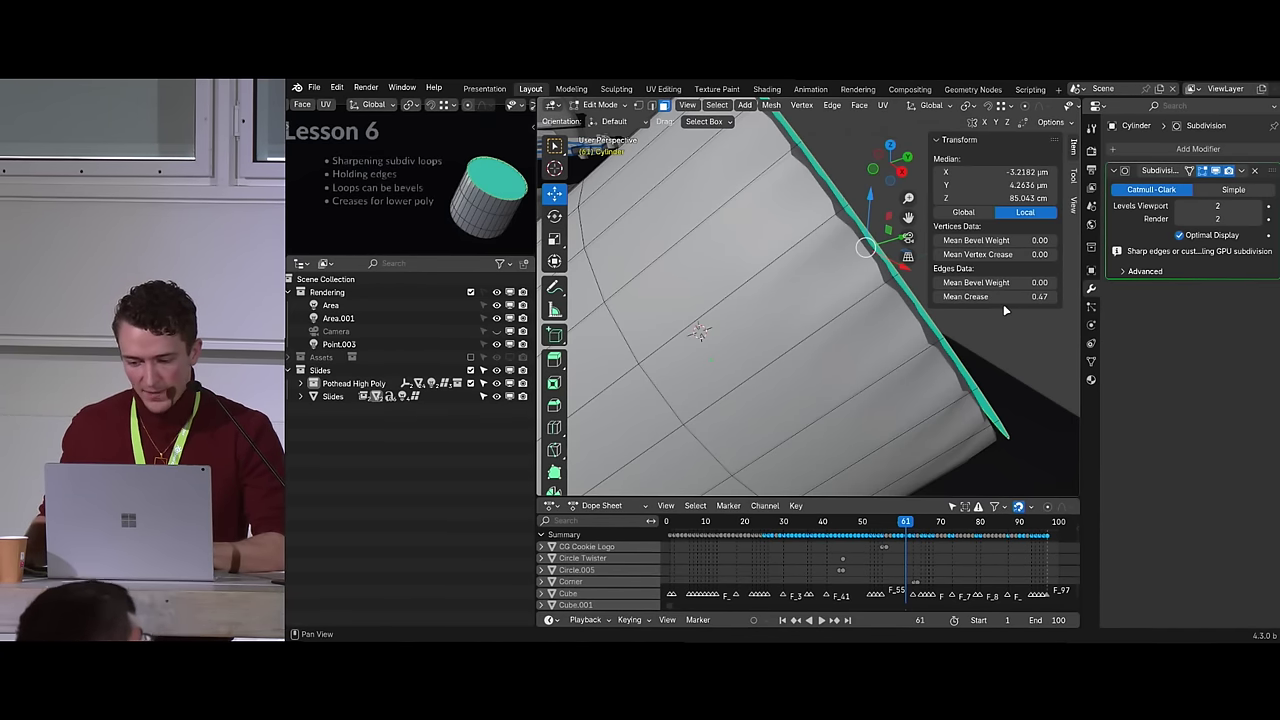
Set the mean crease of the cap's edges to 1 and return to Object Mode
click(1003, 297)
text(1)
key(Return)
middle_drag(845, 394, 852, 348)
key(Tab)
scroll(830, 344, down, 5)
Switch to the Presentation workspace and advance the slide to frame 62, framing the whole Lesson 6 slide
click(480, 89)
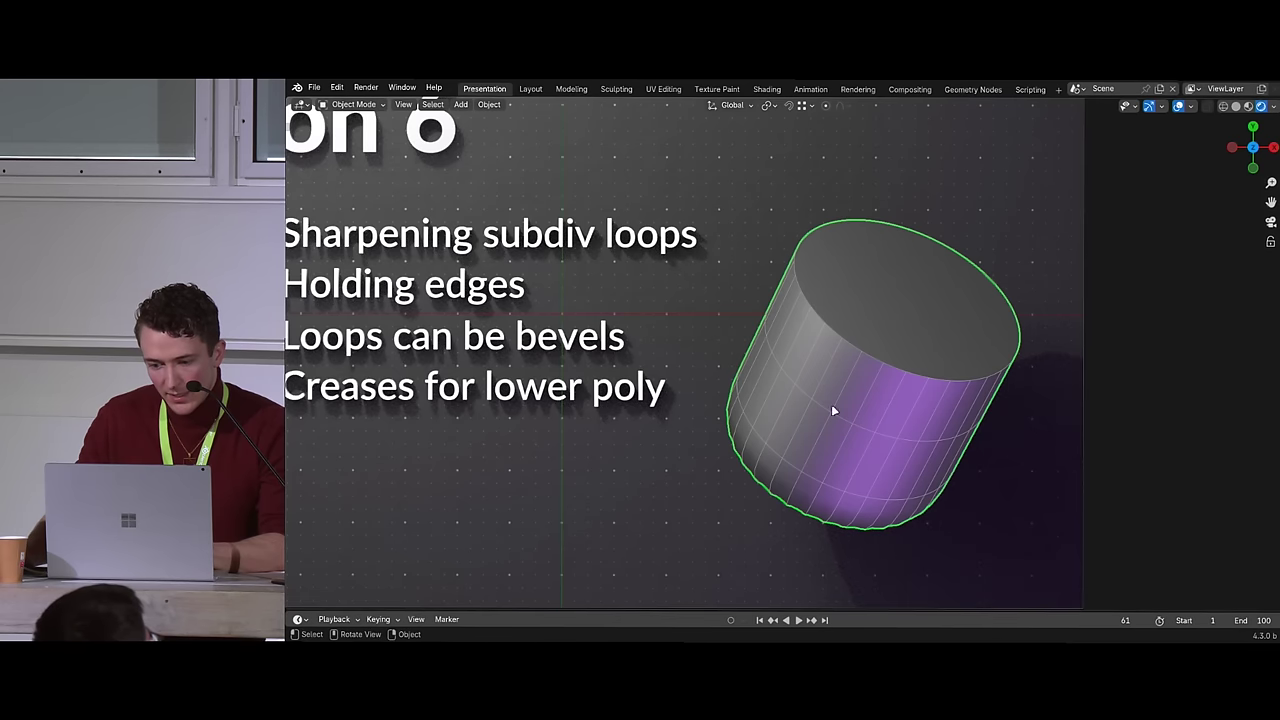
scroll(925, 364, down, 2)
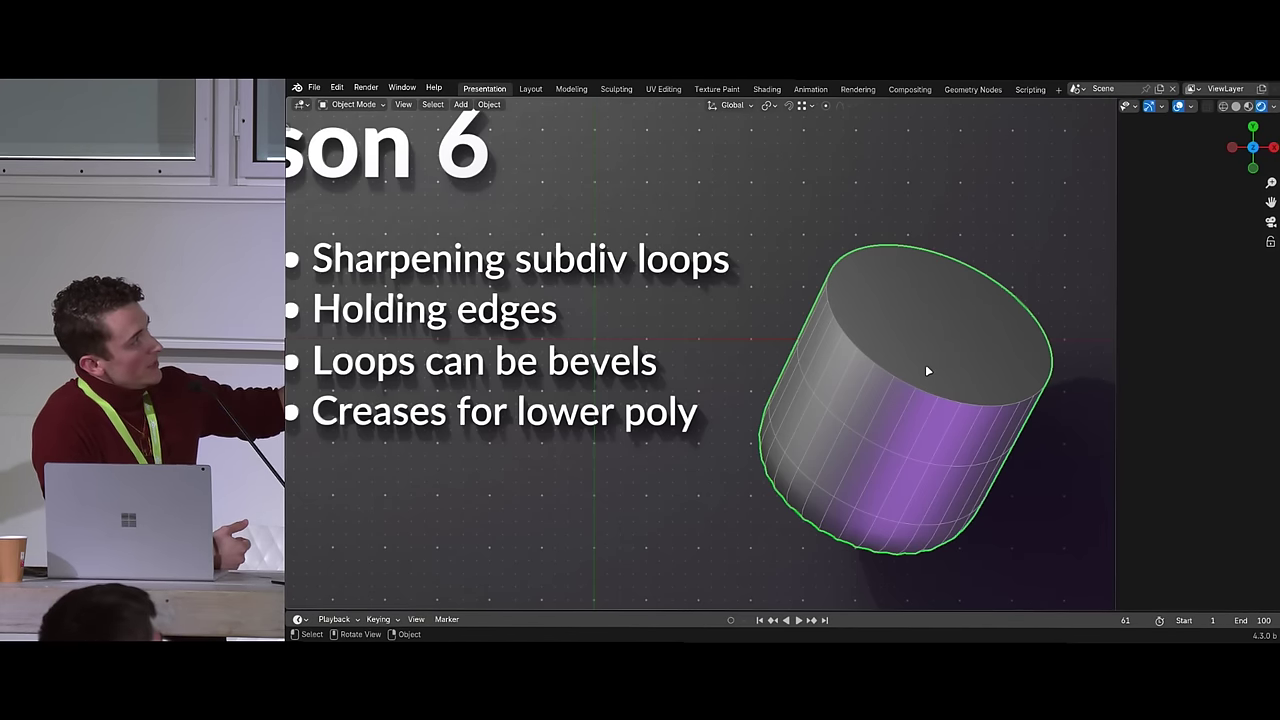
scroll(799, 378, down, 1)
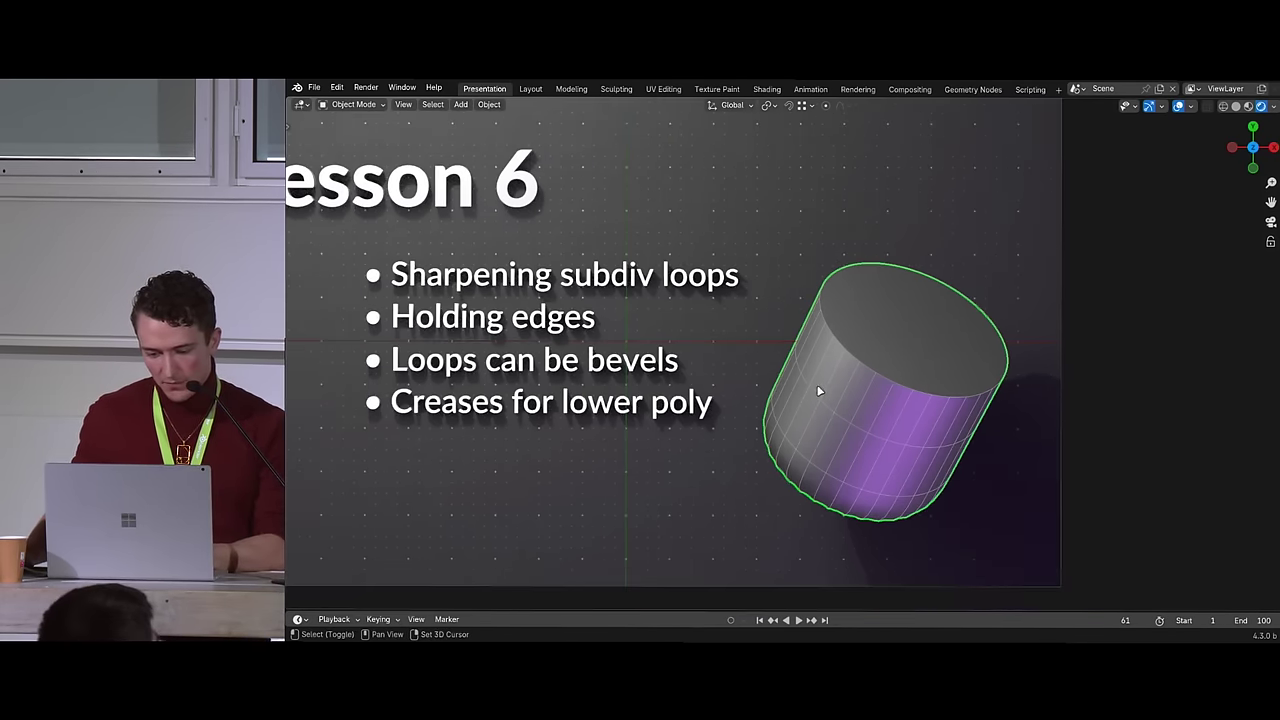
shift+middle_drag(812, 386, 923, 406)
key(Right)
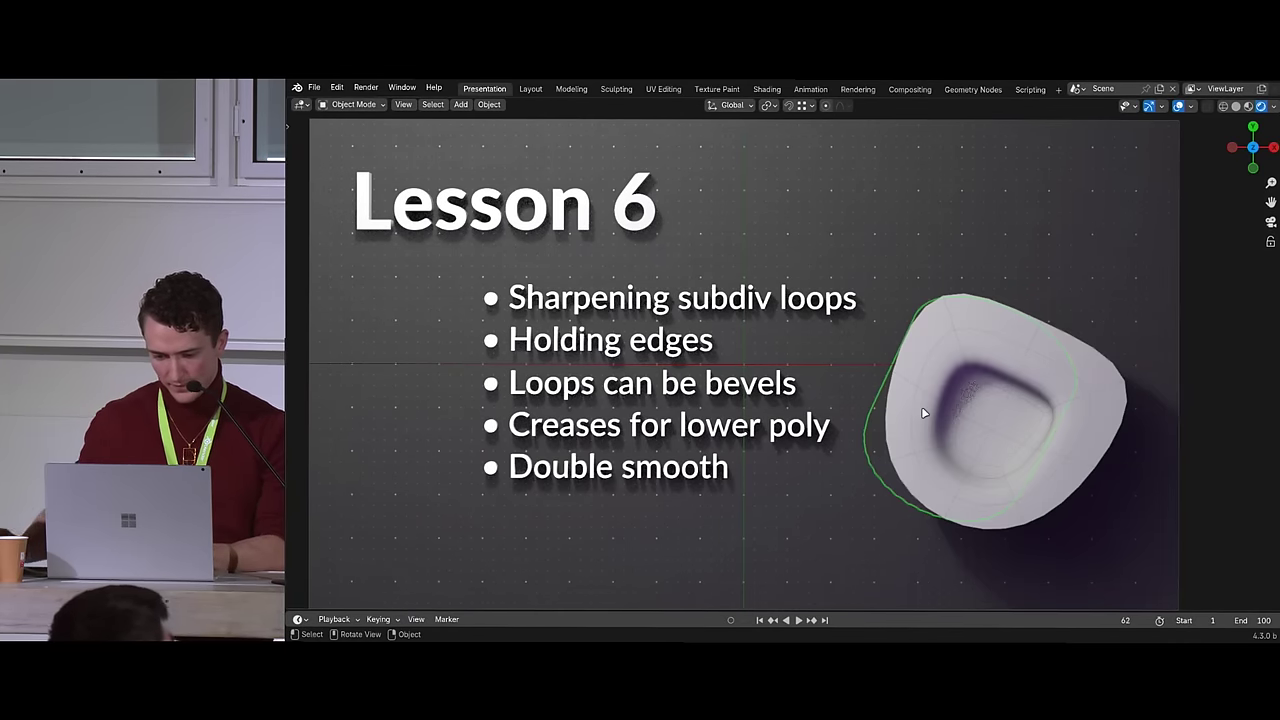